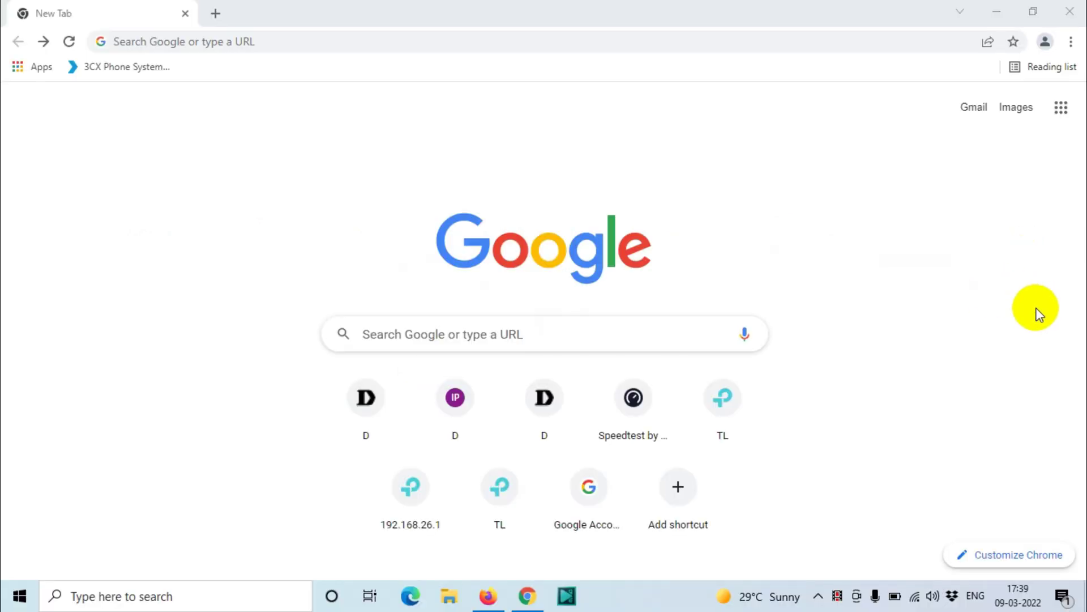
# - Add a new profile from the Person 1 menu and continue without an account
pyautogui.moveTo(408, 7)
pyautogui.mouseDown()
pyautogui.moveTo(343, 184)
pyautogui.moveTo(722, 12)
pyautogui.mouseUp()
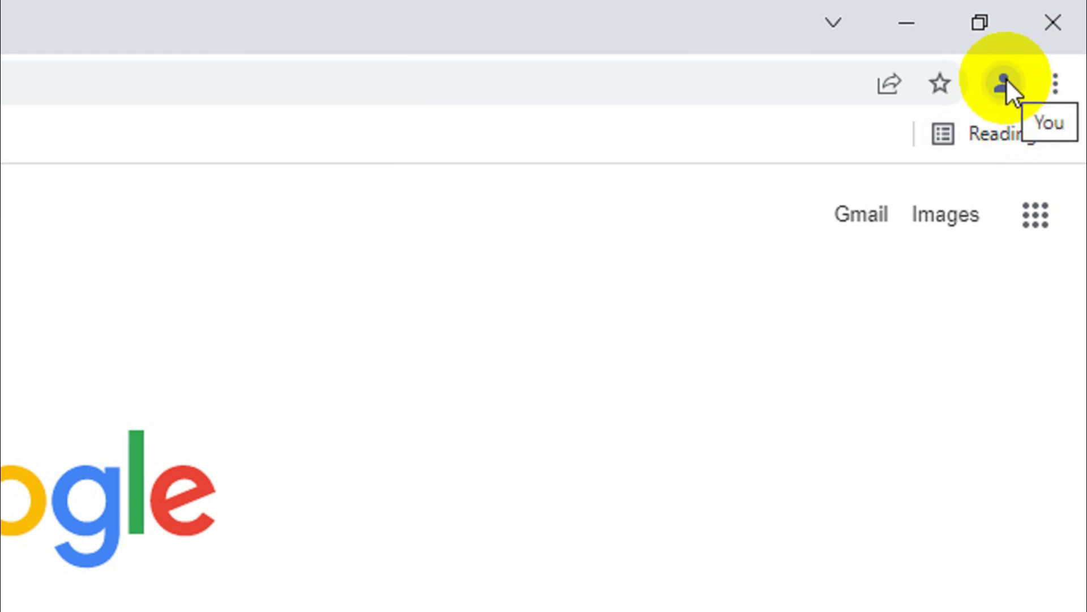
pyautogui.click(1002, 78)
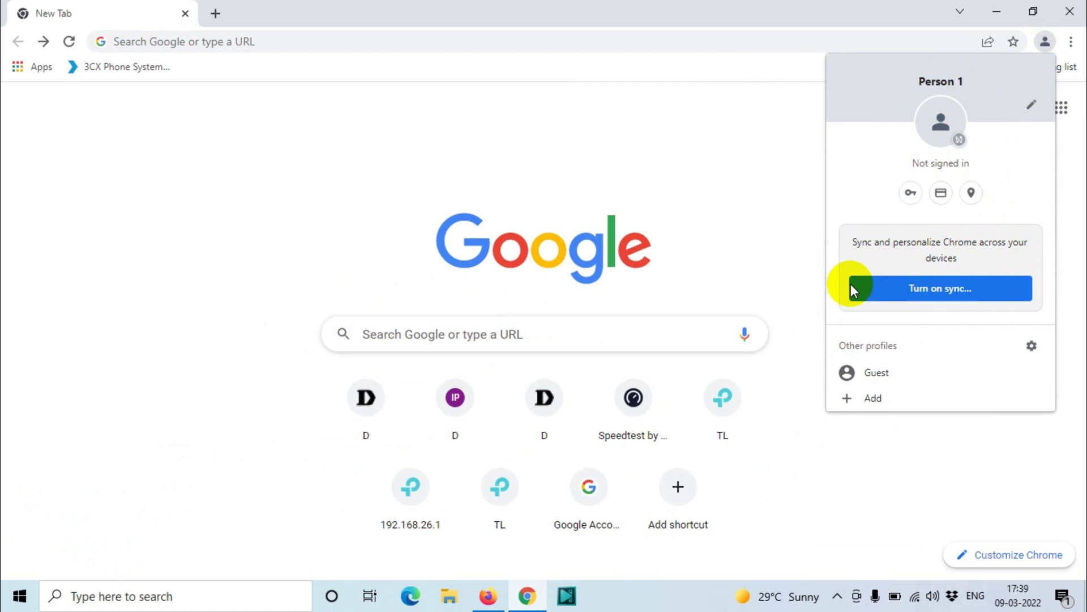
pyautogui.click(893, 402)
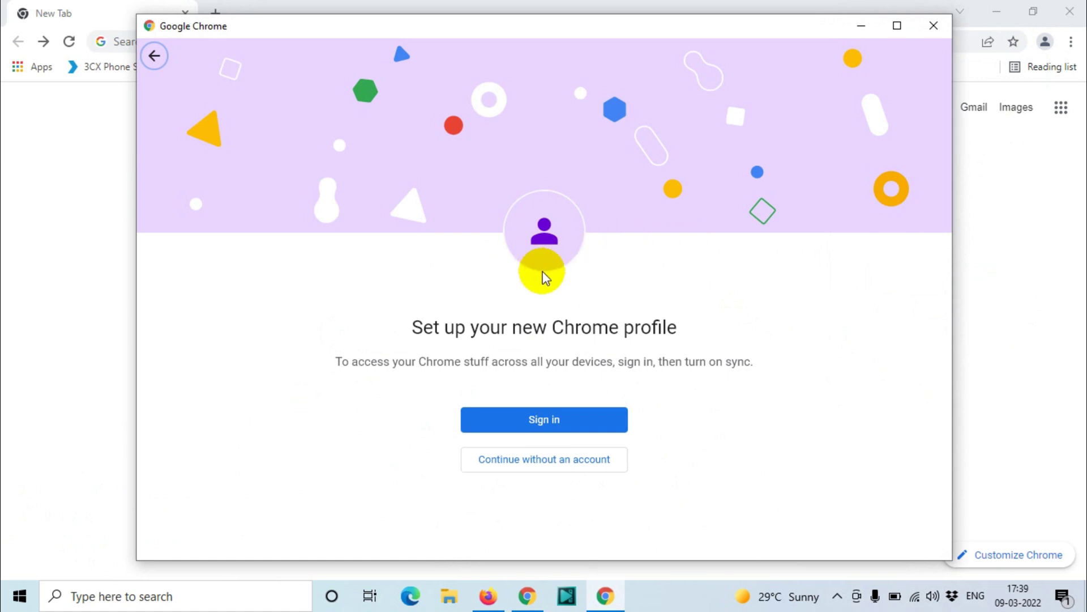
pyautogui.moveTo(410, 326)
pyautogui.mouseDown()
pyautogui.moveTo(574, 323)
pyautogui.moveTo(727, 357)
pyautogui.moveTo(774, 355)
pyautogui.mouseUp()
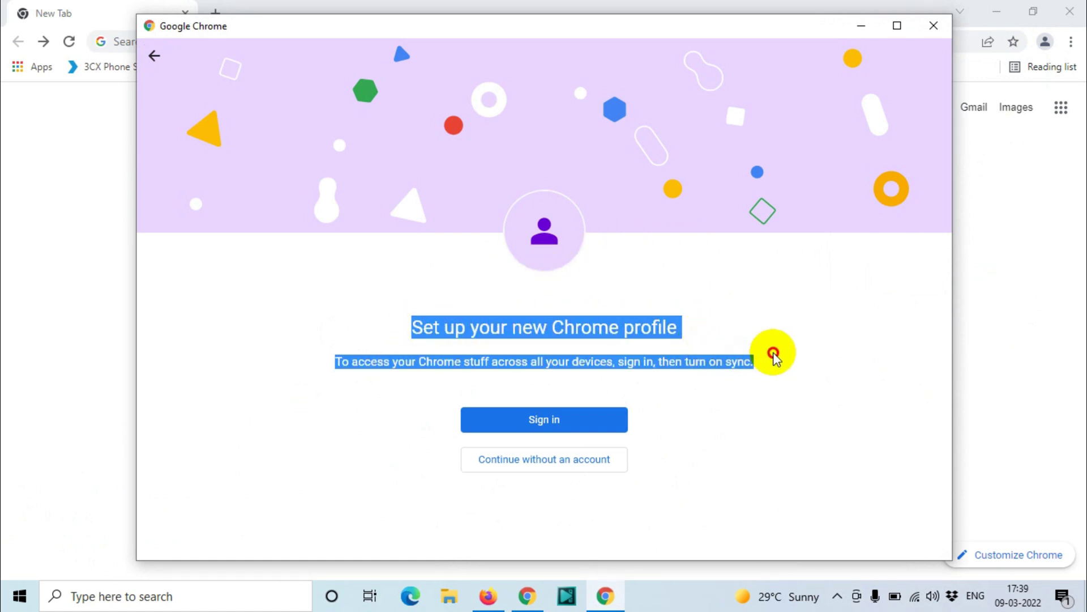
pyautogui.click(684, 365)
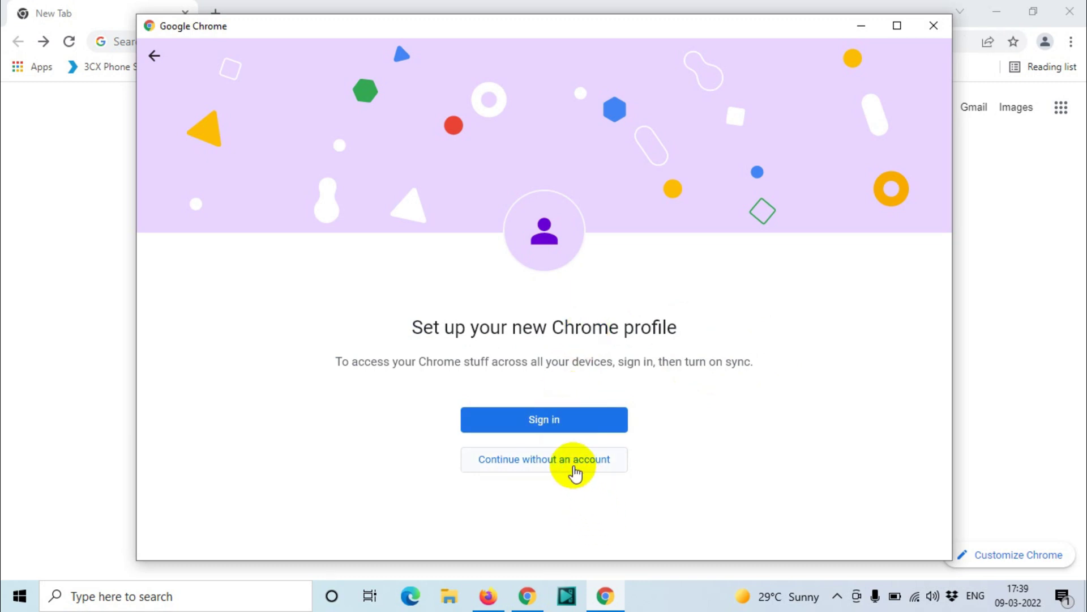
pyautogui.click(567, 469)
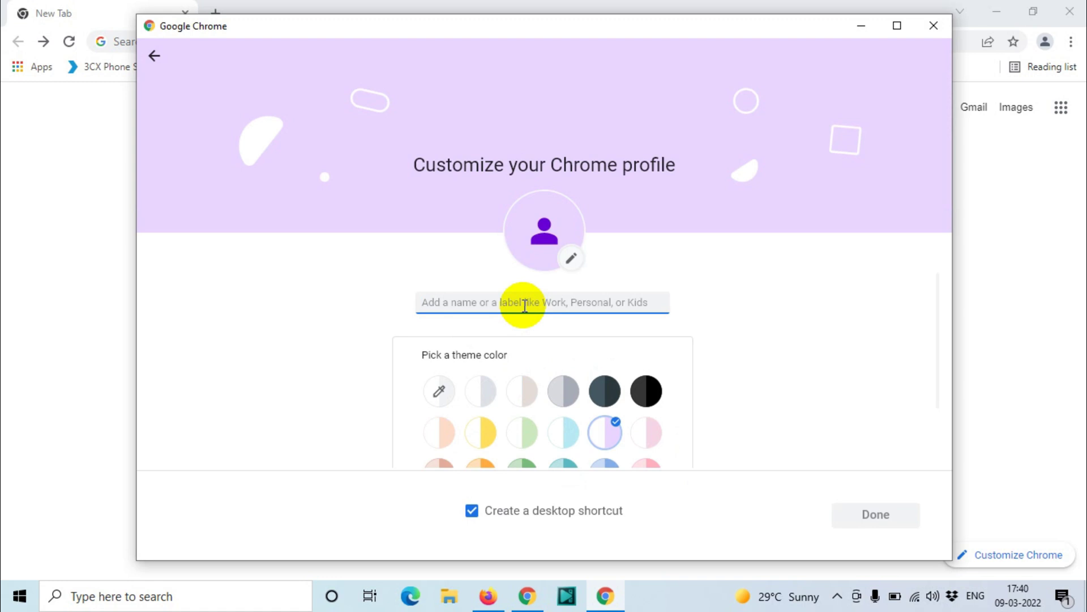
pyautogui.write('Work')
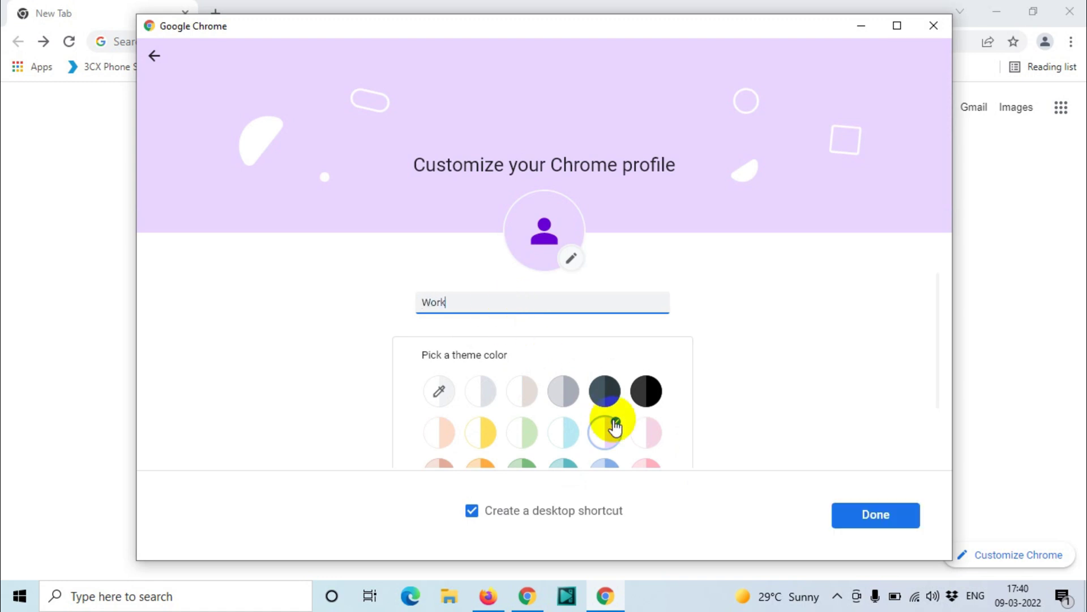
pyautogui.scroll(-2, 607, 430)
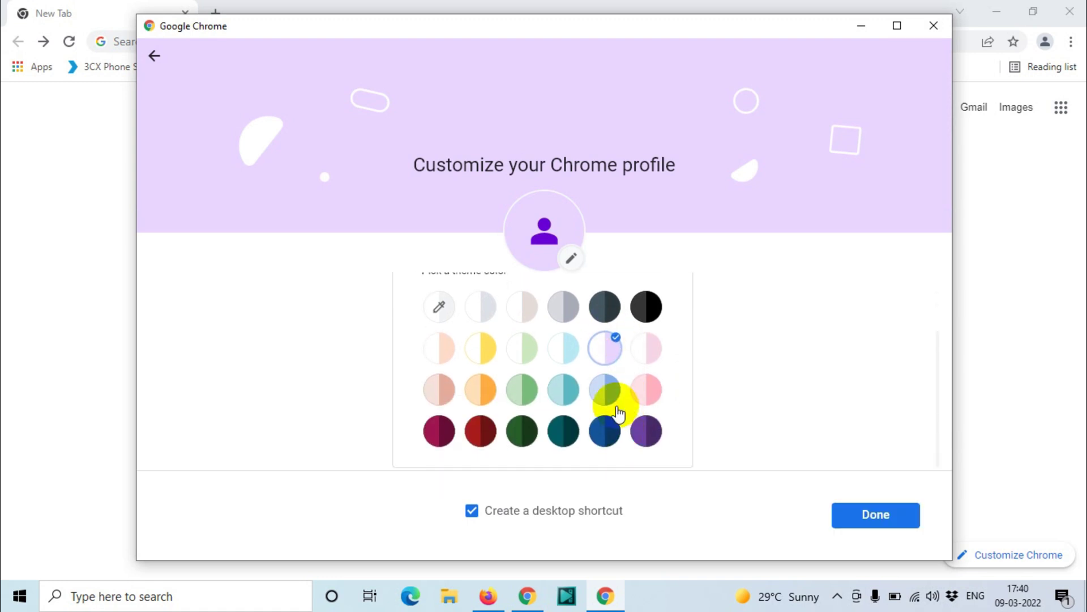
# - Name the profile Work, pick the Dark green theme, and keep 'Create a desktop shortcut' checked
pyautogui.click(534, 435)
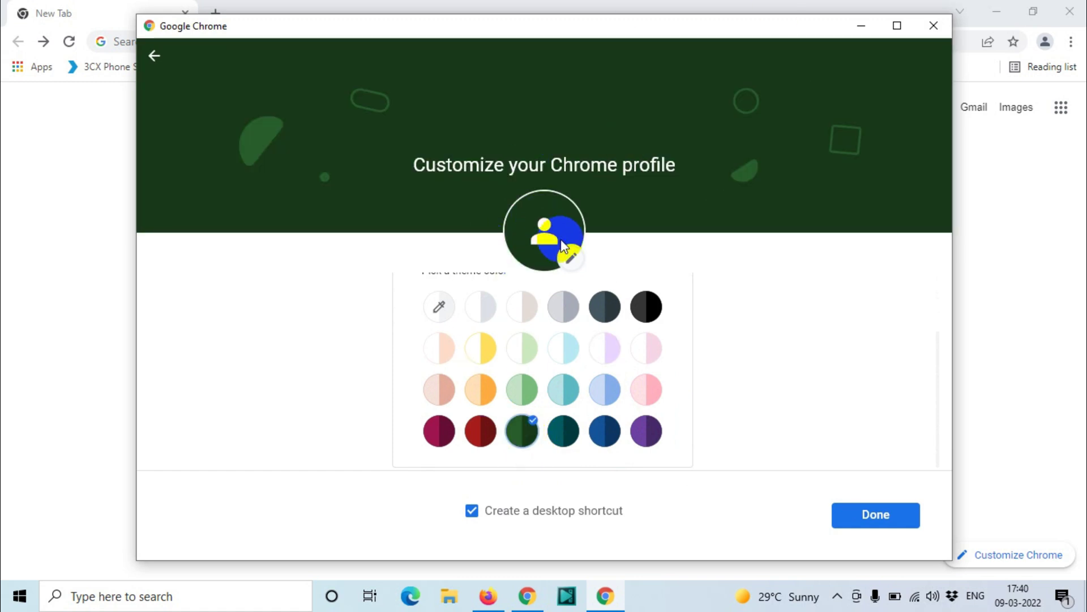
pyautogui.scroll(2, 602, 408)
pyautogui.scroll(-2, 620, 401)
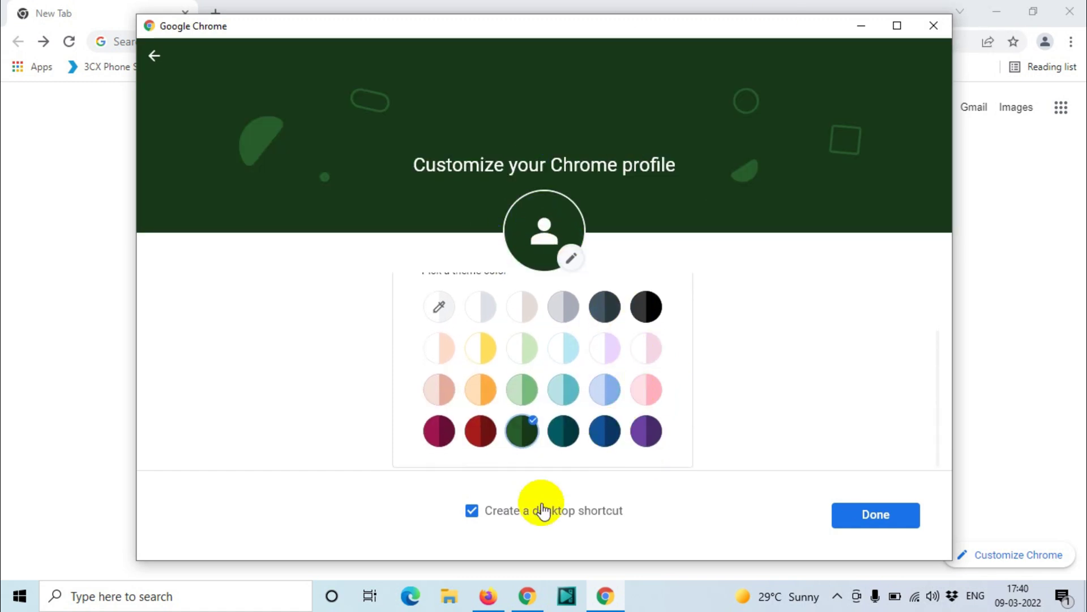
pyautogui.click(474, 519)
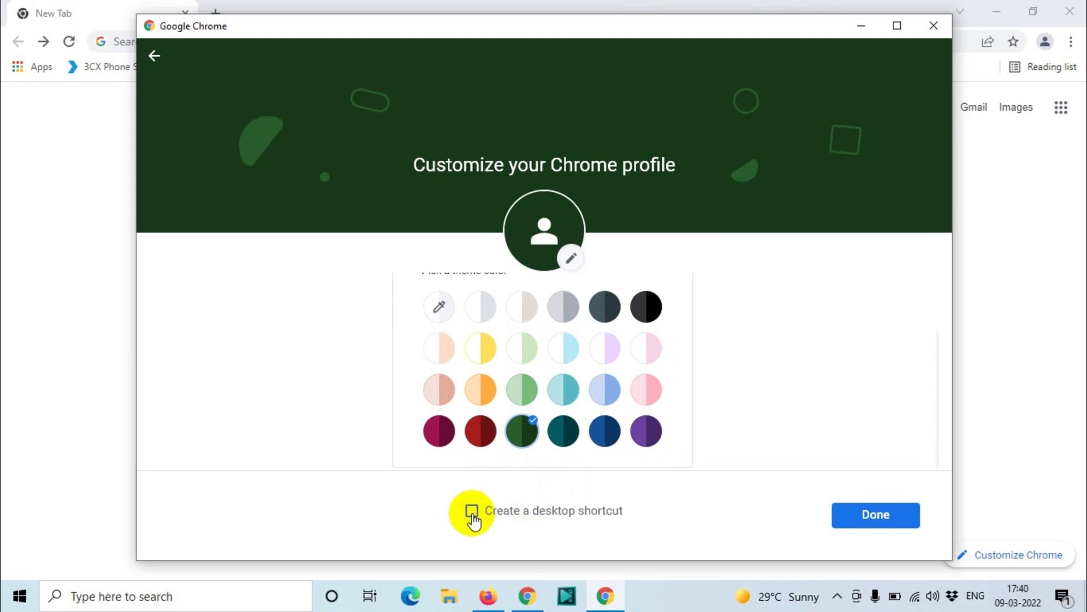
pyautogui.click(472, 512)
pyautogui.scroll(2, 778, 318)
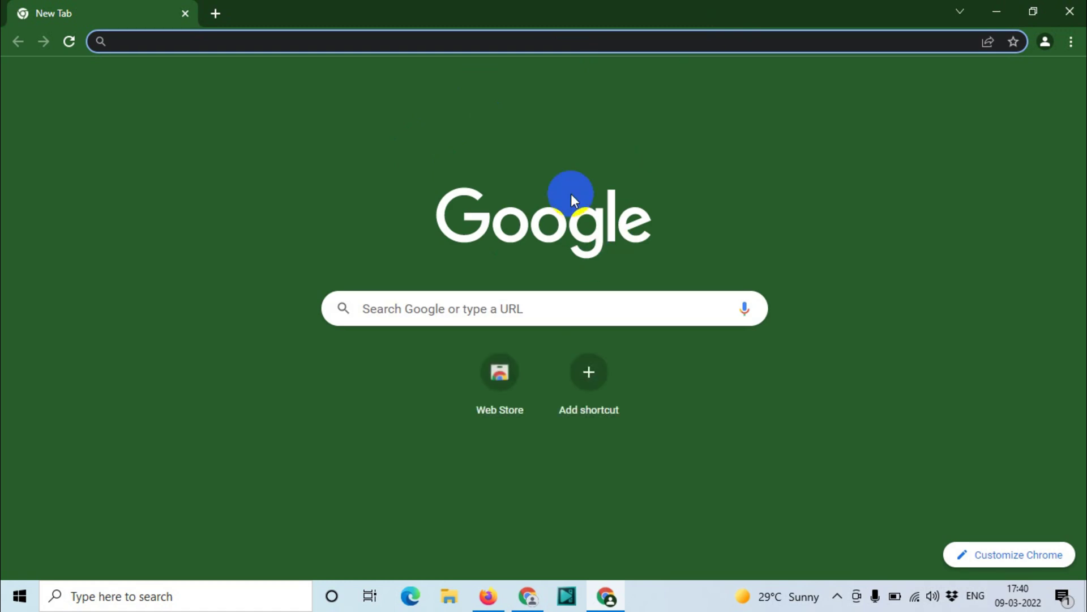
# - Arrange the green Work window and the default profile window side by side to compare them
pyautogui.moveTo(756, 8)
pyautogui.mouseDown()
pyautogui.moveTo(697, 17)
pyautogui.moveTo(689, 213)
pyautogui.mouseUp()
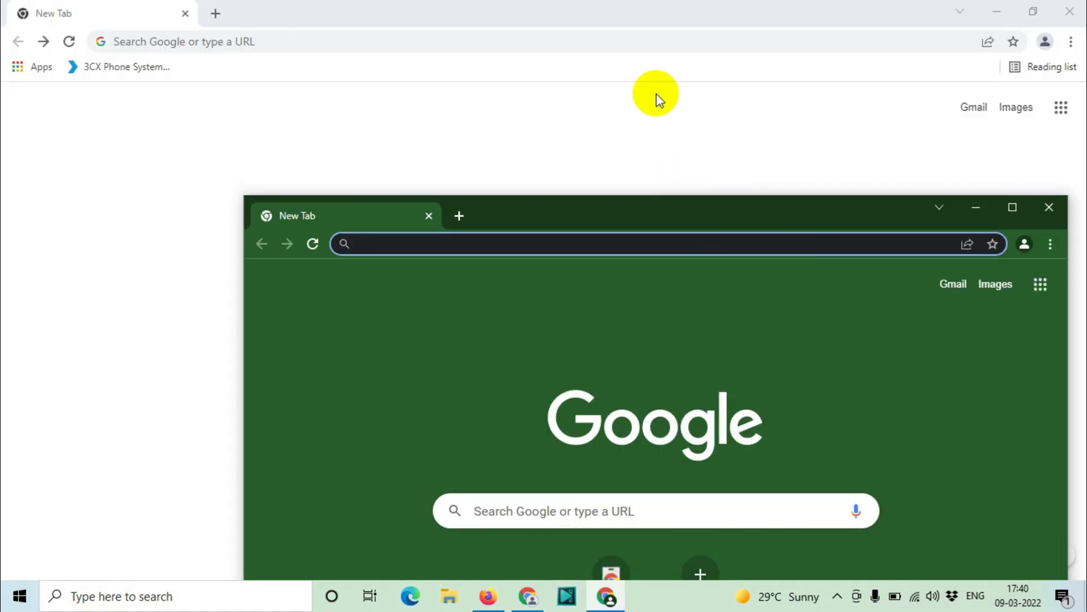
pyautogui.moveTo(590, 5); pyautogui.dragTo(347, 42)
pyautogui.moveTo(831, 221); pyautogui.dragTo(900, 58)
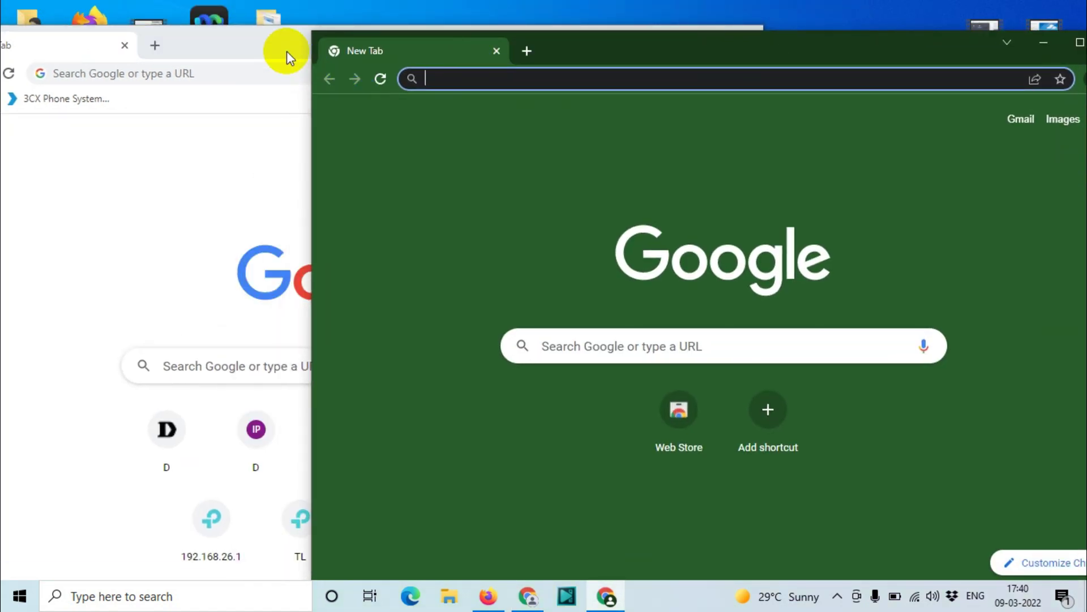
pyautogui.click(286, 50)
pyautogui.click(933, 57)
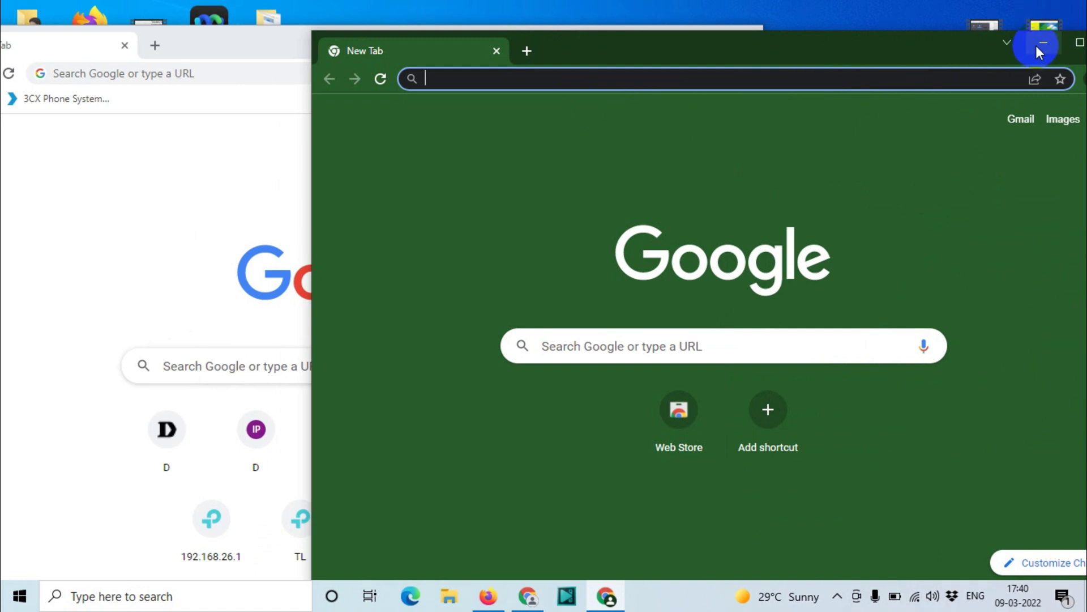
# - Maximize the green window, confirm in its profile menu that it is Work, and close it
pyautogui.click(1076, 42)
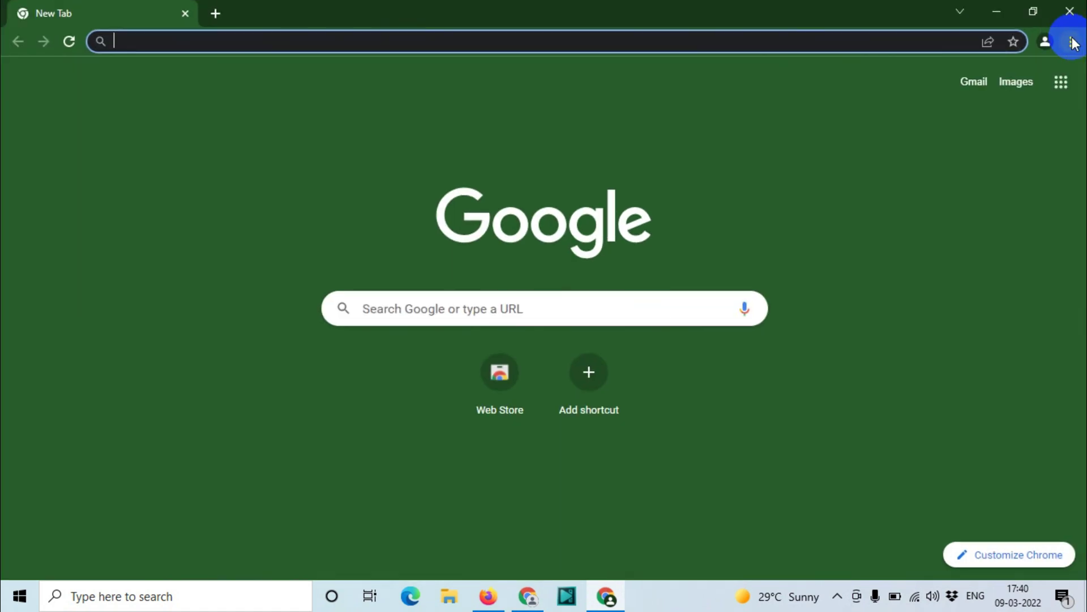
pyautogui.click(1041, 47)
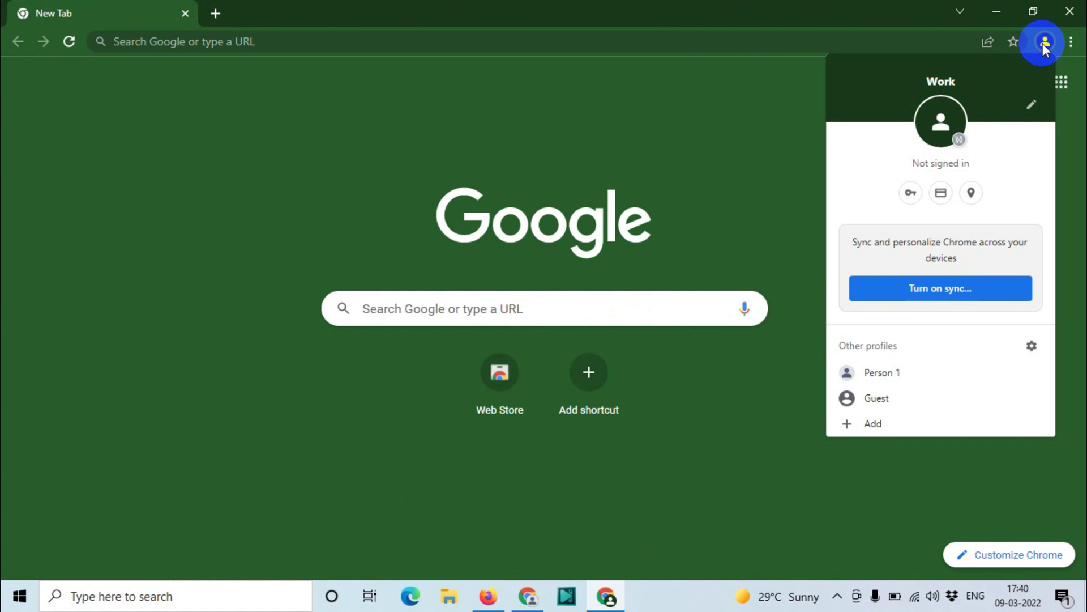
pyautogui.click(725, 16)
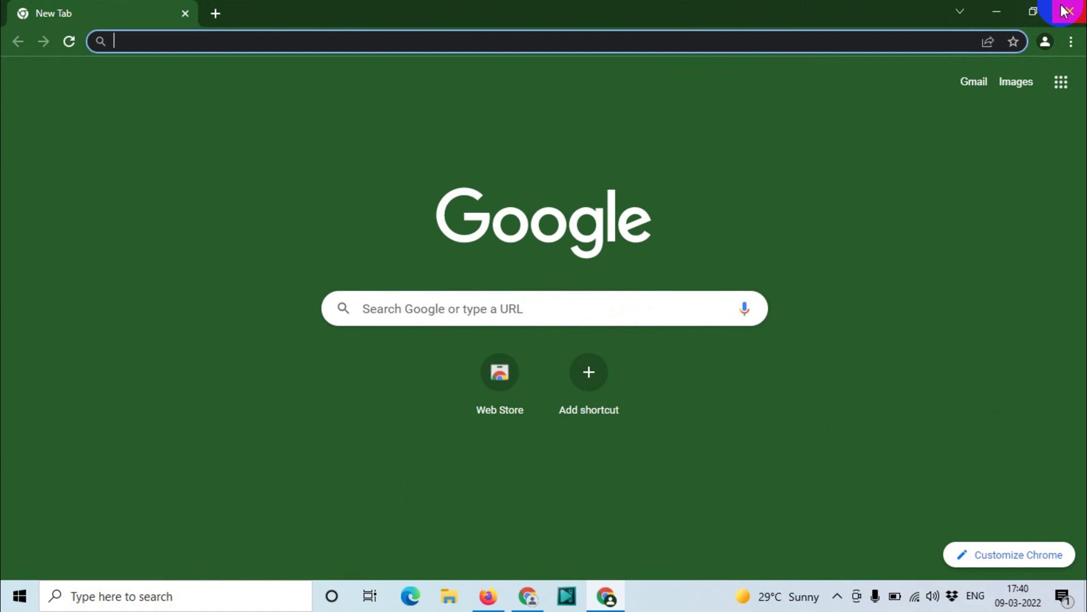
pyautogui.click(1066, 10)
pyautogui.click(746, 36)
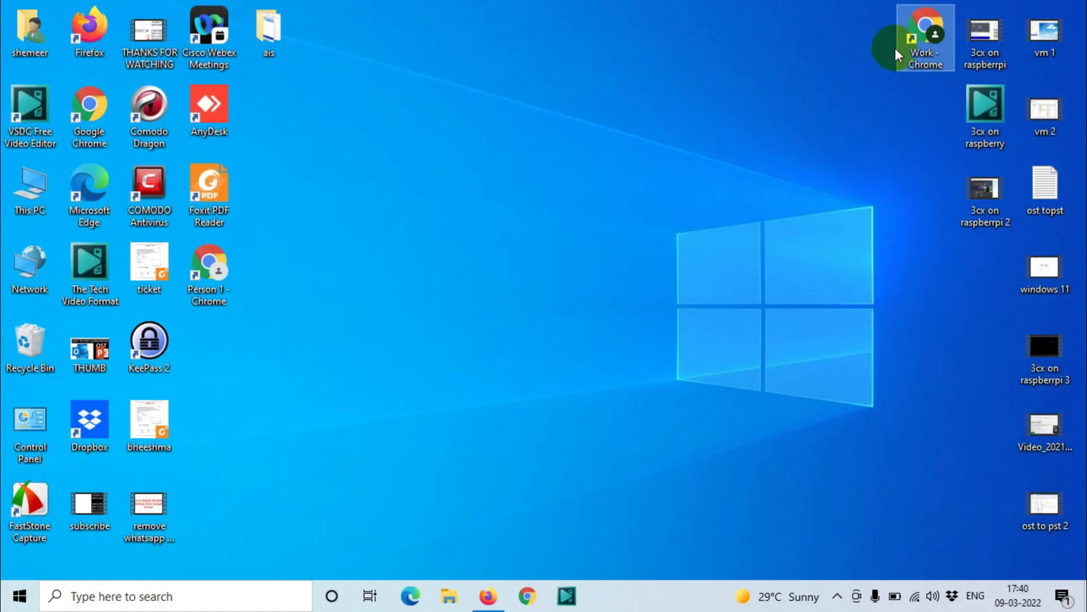
pyautogui.moveTo(892, 55); pyautogui.dragTo(494, 193)
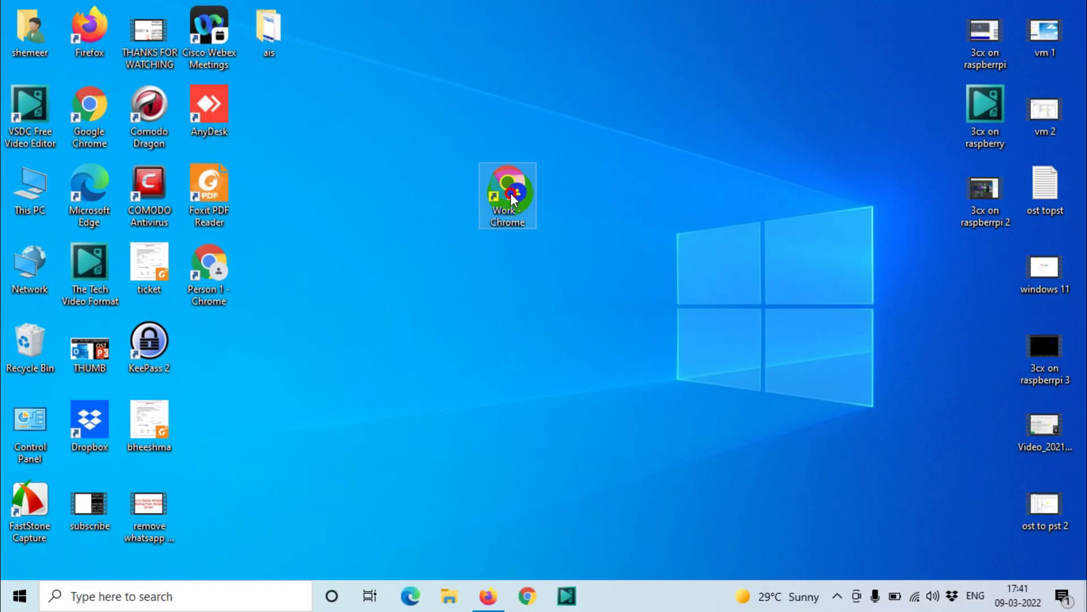
pyautogui.moveTo(511, 192); pyautogui.dragTo(209, 353)
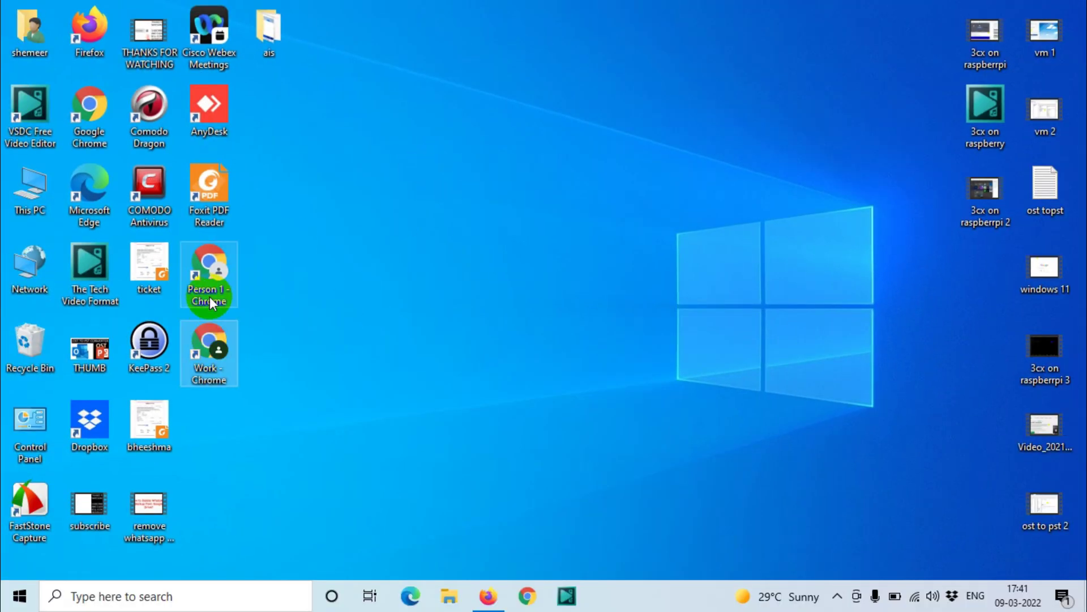
pyautogui.click(213, 346)
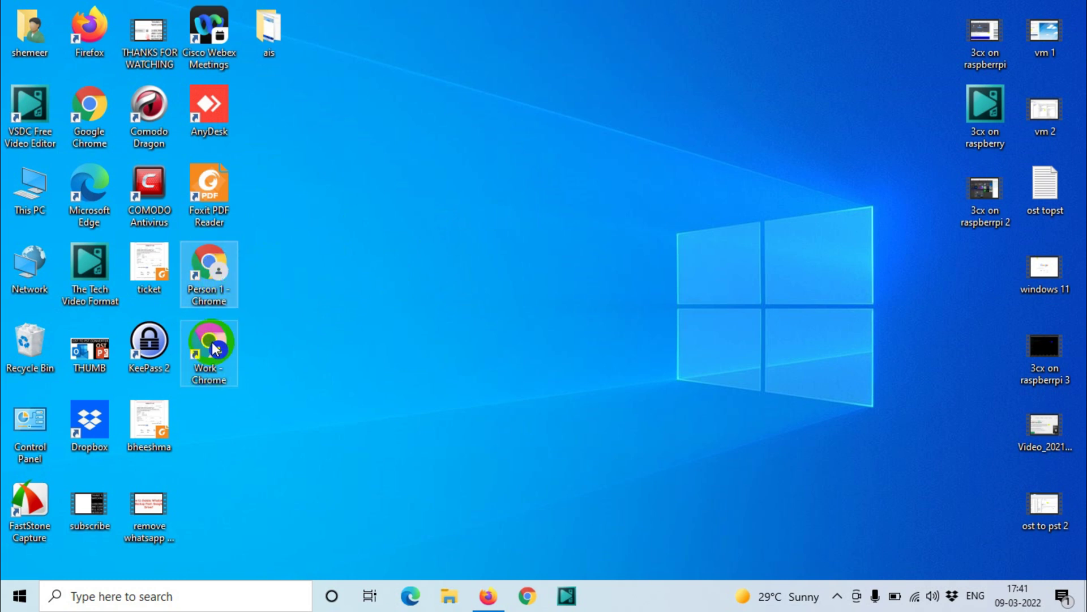
pyautogui.click(209, 350)
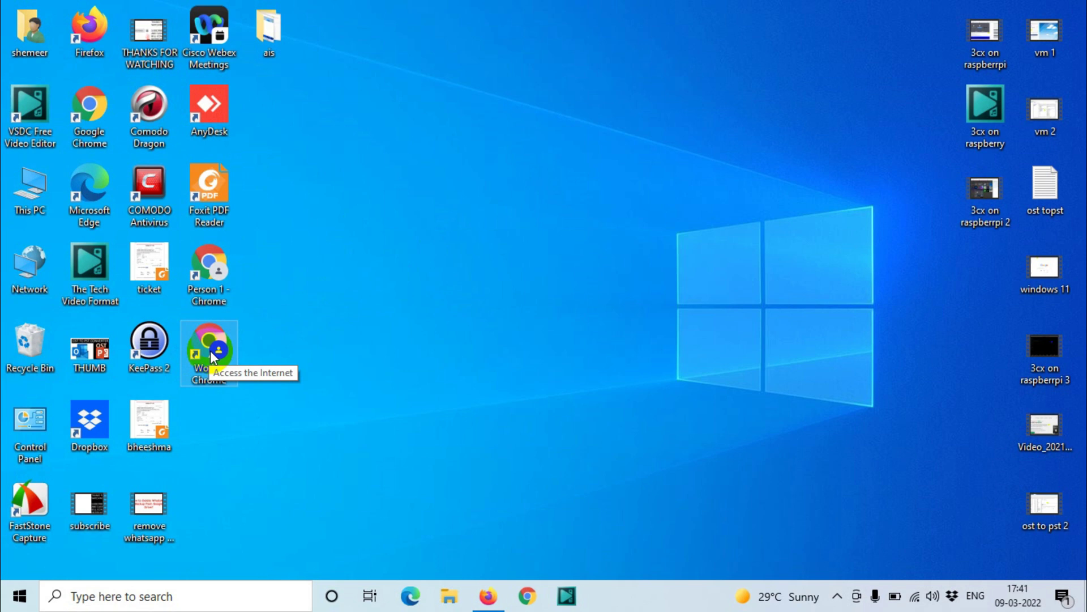
pyautogui.doubleClick(211, 351)
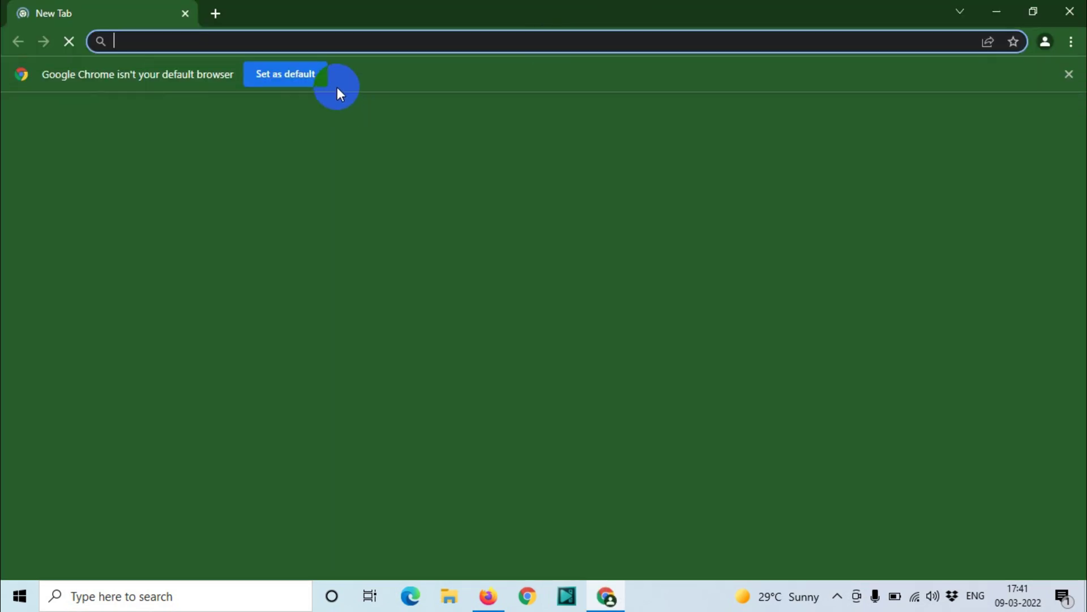
pyautogui.click(296, 85)
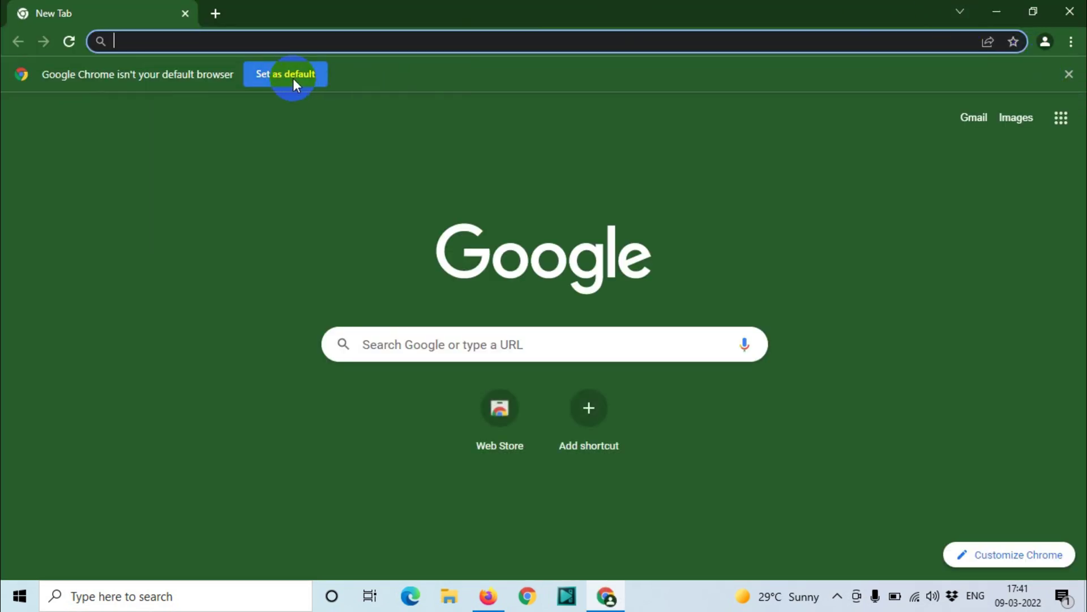
pyautogui.click(1069, 12)
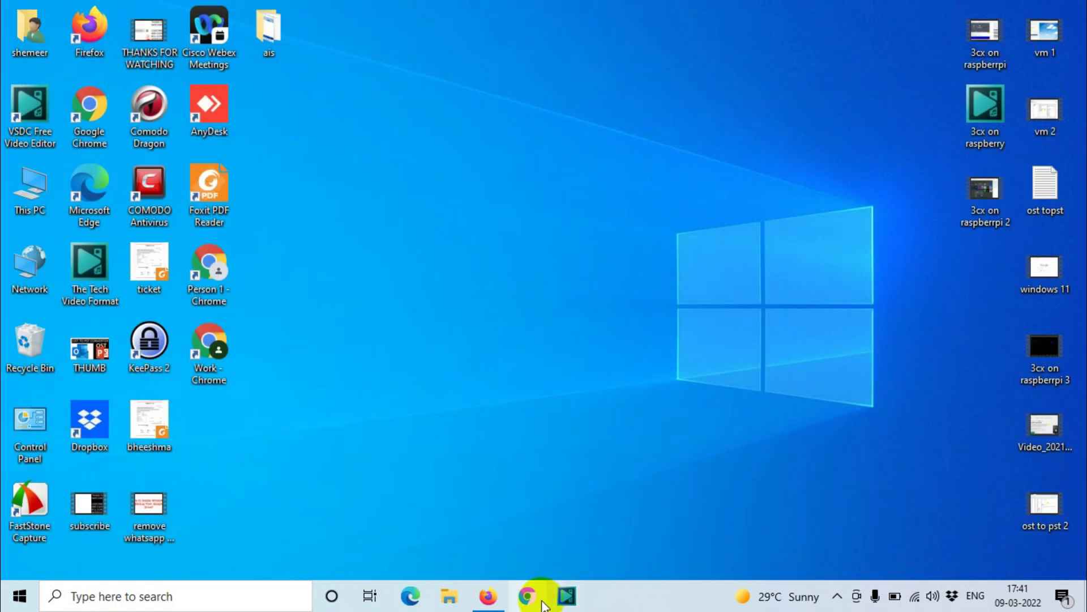
# - Launch Chrome, maximize the profile picker, and choose Edit on the Person 1 card
pyautogui.click(540, 599)
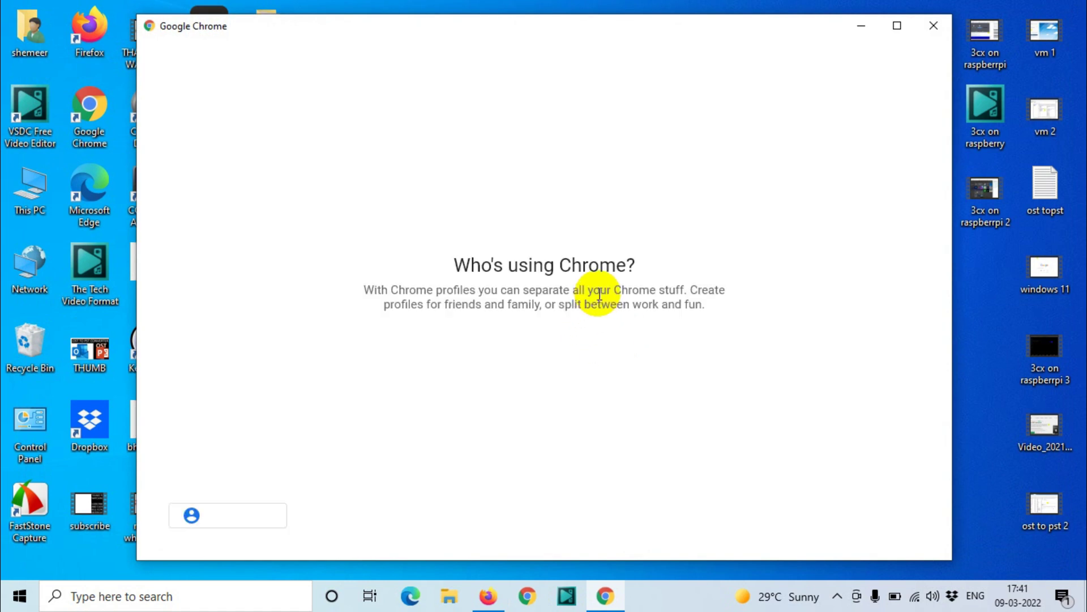
pyautogui.click(894, 28)
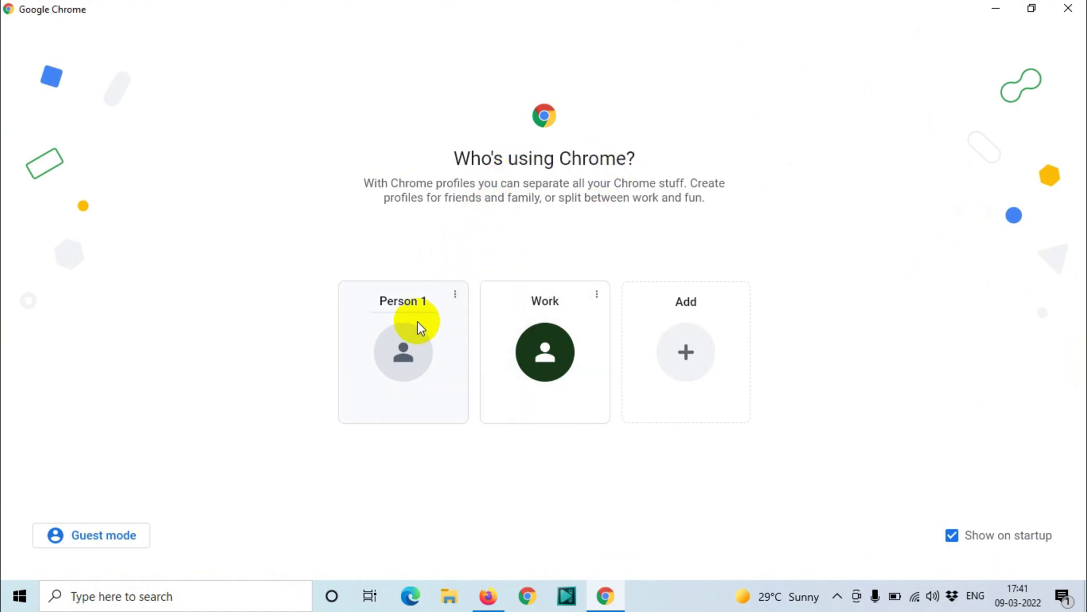
pyautogui.click(456, 296)
pyautogui.click(435, 304)
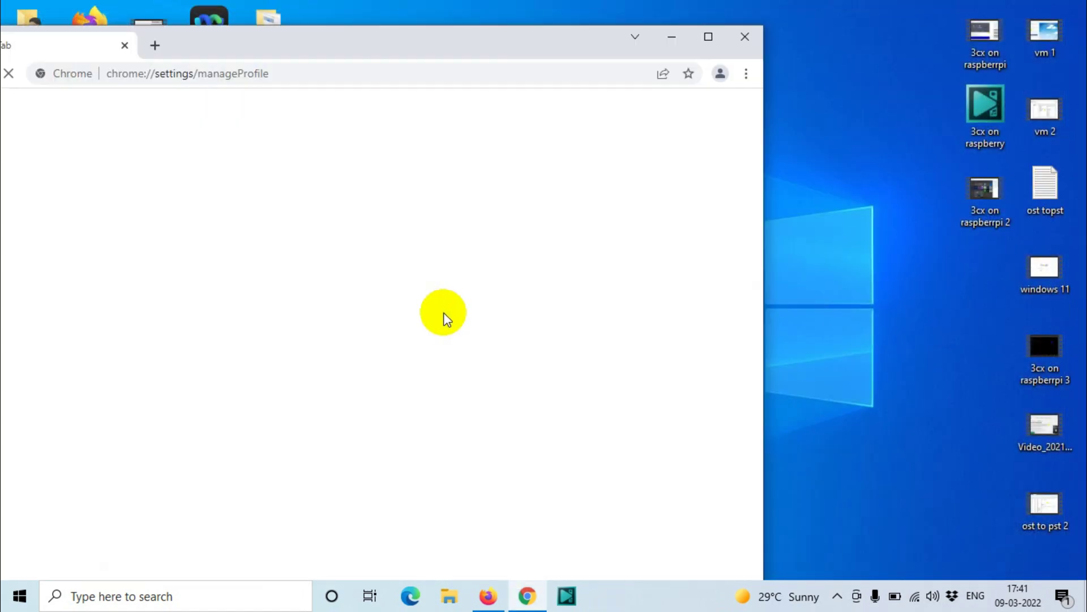
# - Rename Person 1 to 'Personal', apply the dark purple theme, then close the window
pyautogui.click(708, 36)
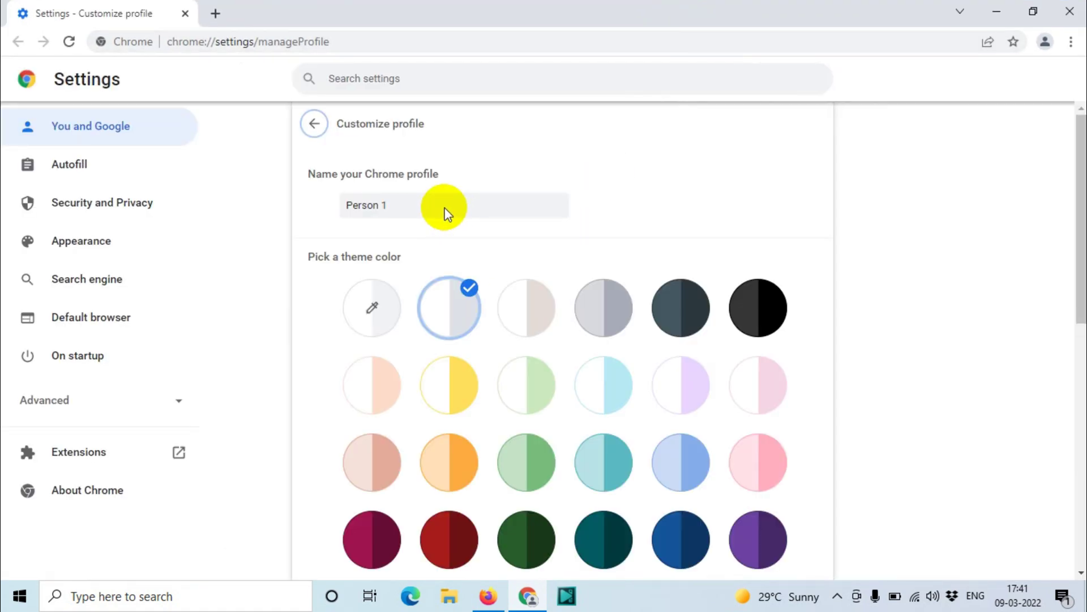
pyautogui.tripleClick(388, 206)
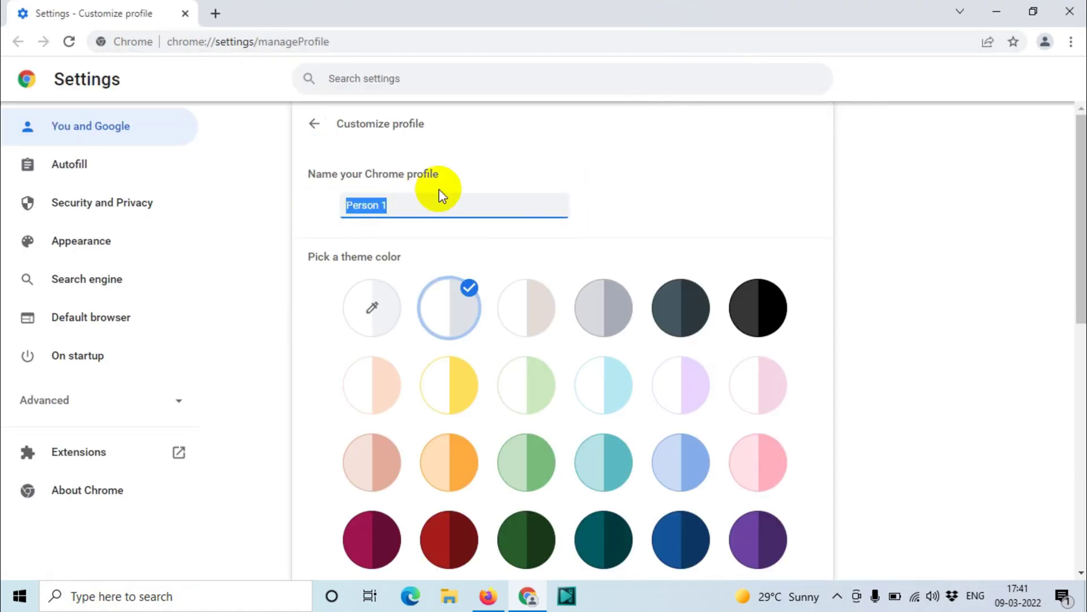
pyautogui.write('Per')
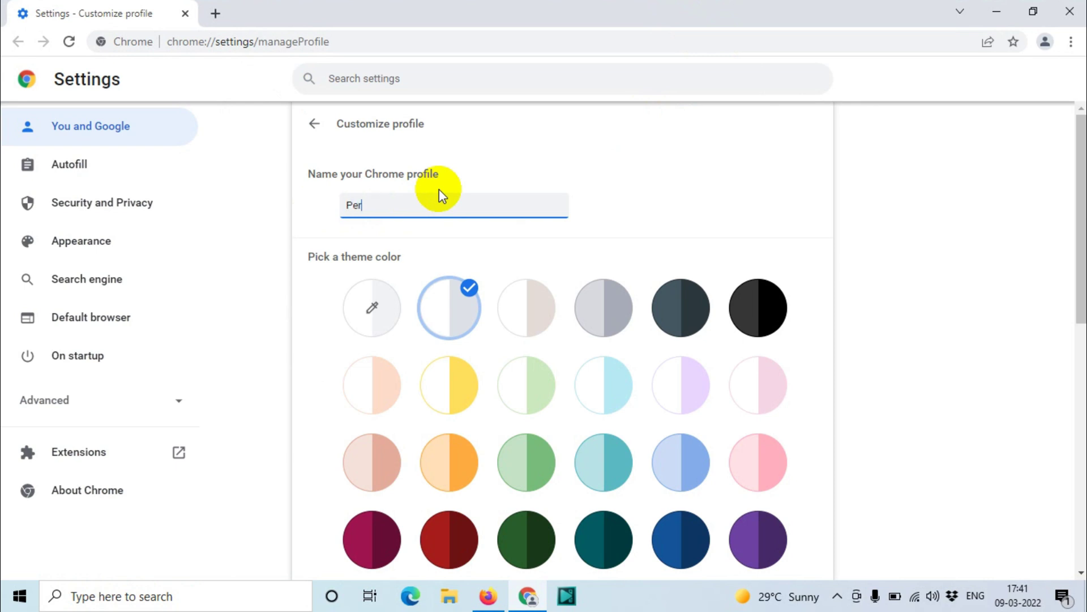
pyautogui.write('sonal')
pyautogui.scroll(-3, 457, 380)
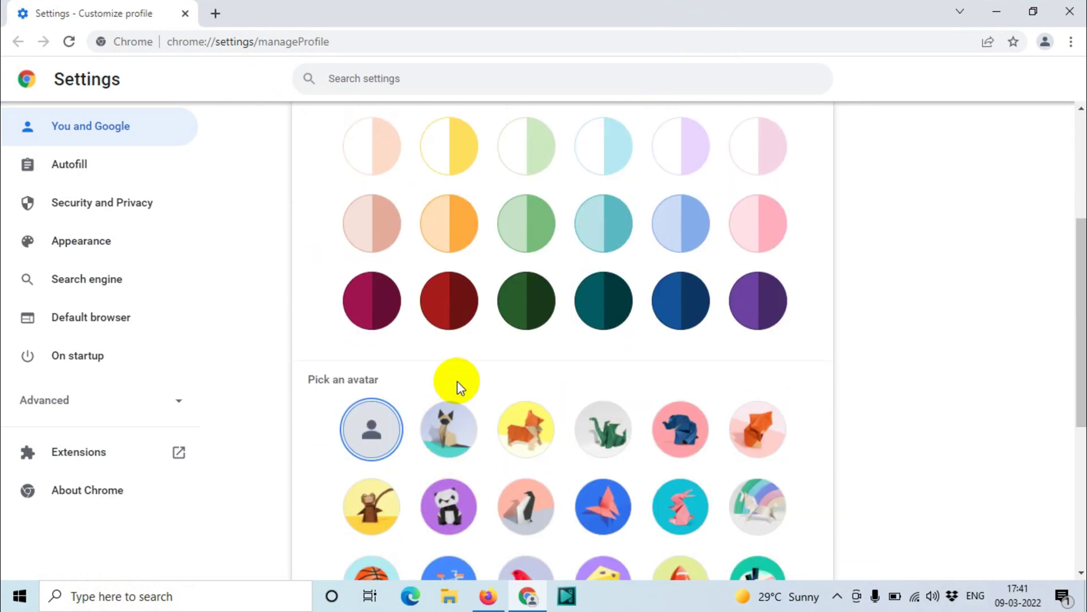
pyautogui.click(455, 306)
pyautogui.scroll(3, 847, 210)
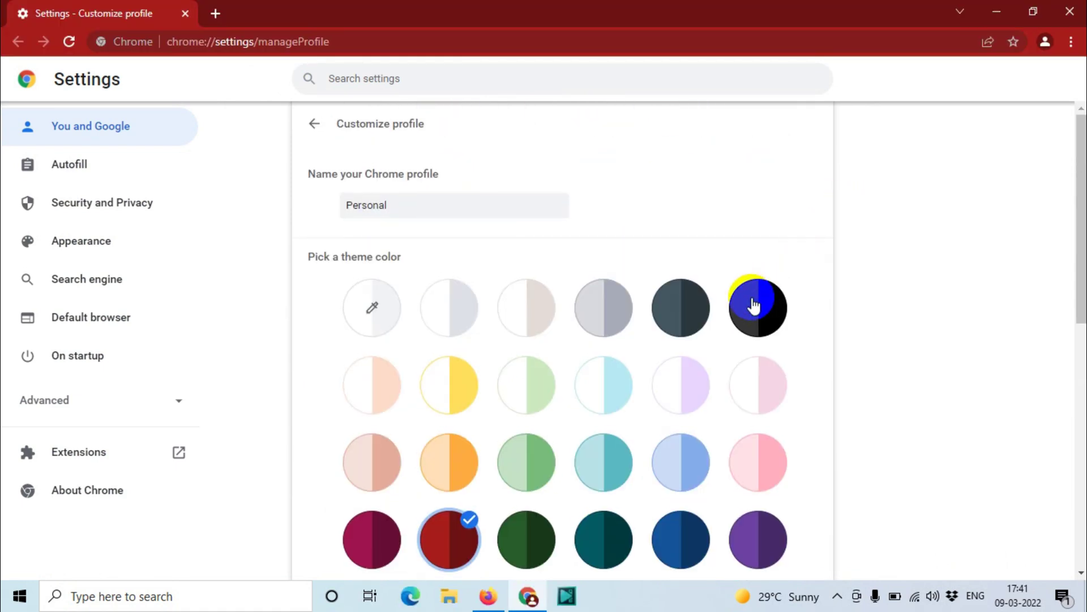
pyautogui.scroll(-2, 556, 364)
pyautogui.click(752, 378)
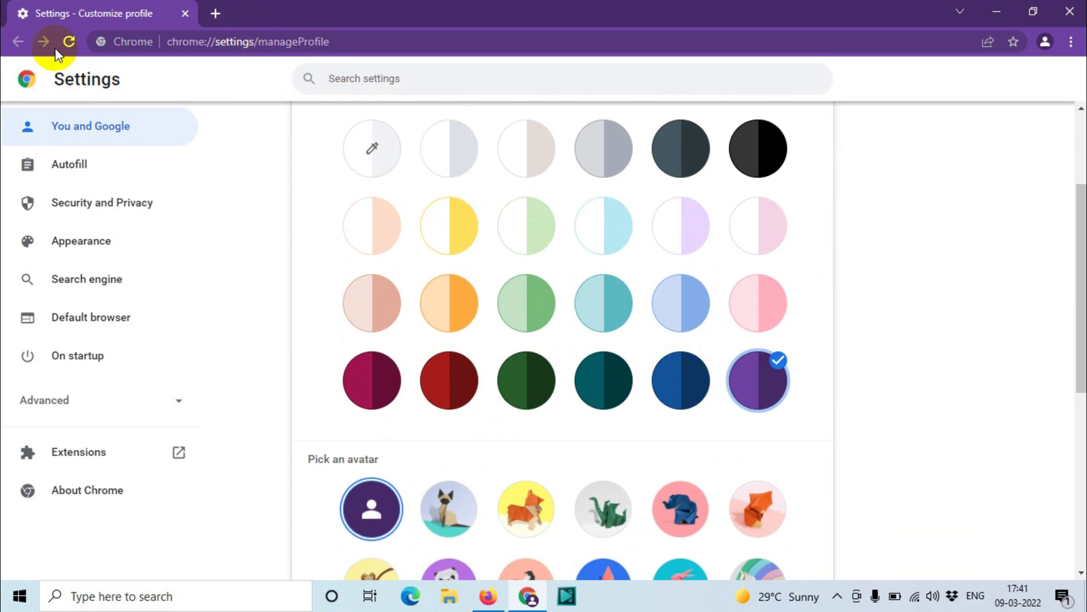
pyautogui.scroll(-5, 607, 303)
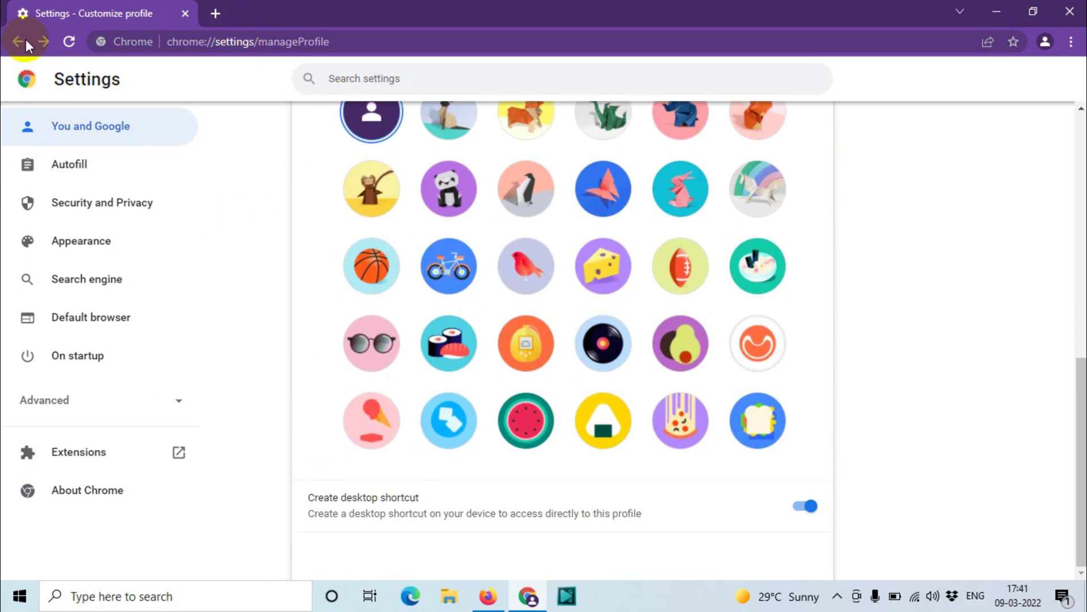
pyautogui.click(214, 12)
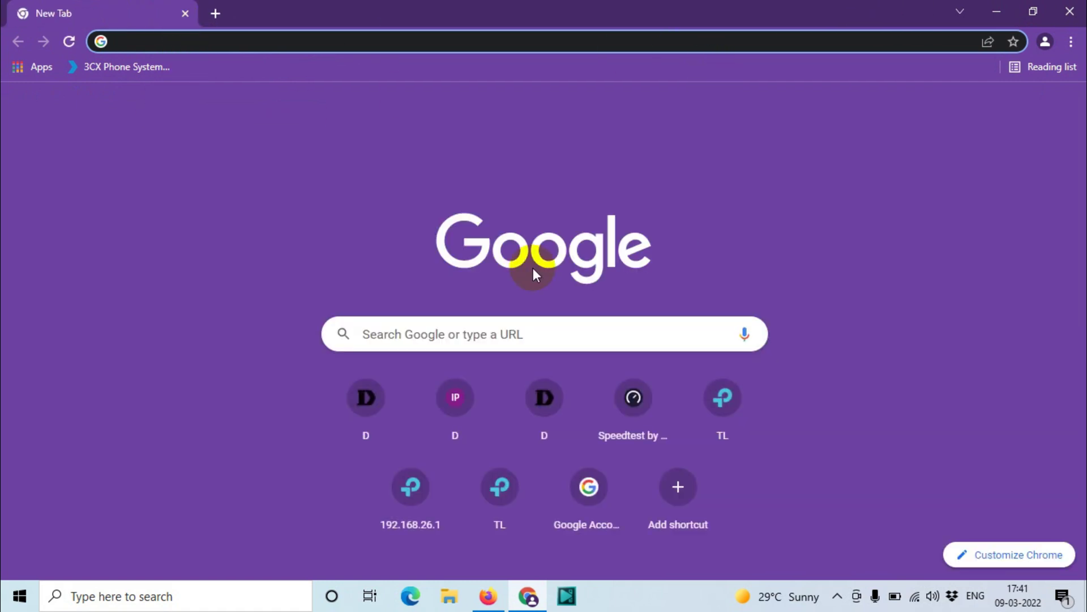
pyautogui.click(1071, 10)
# - Refresh the desktop, then start Guest mode from the maximized profile picker and maximize it
pyautogui.rightClick(530, 215)
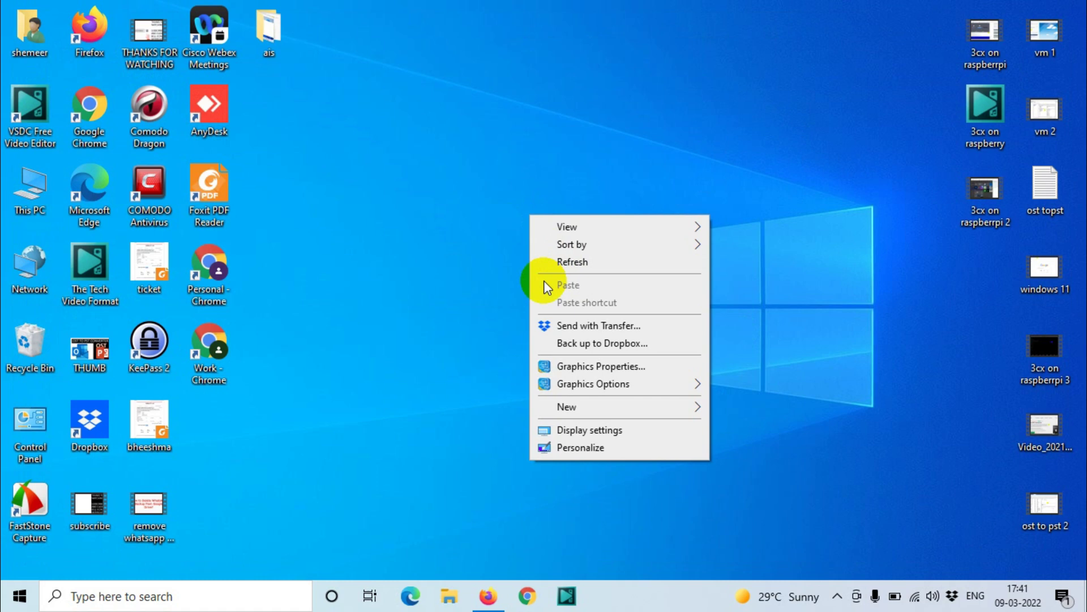
pyautogui.click(559, 261)
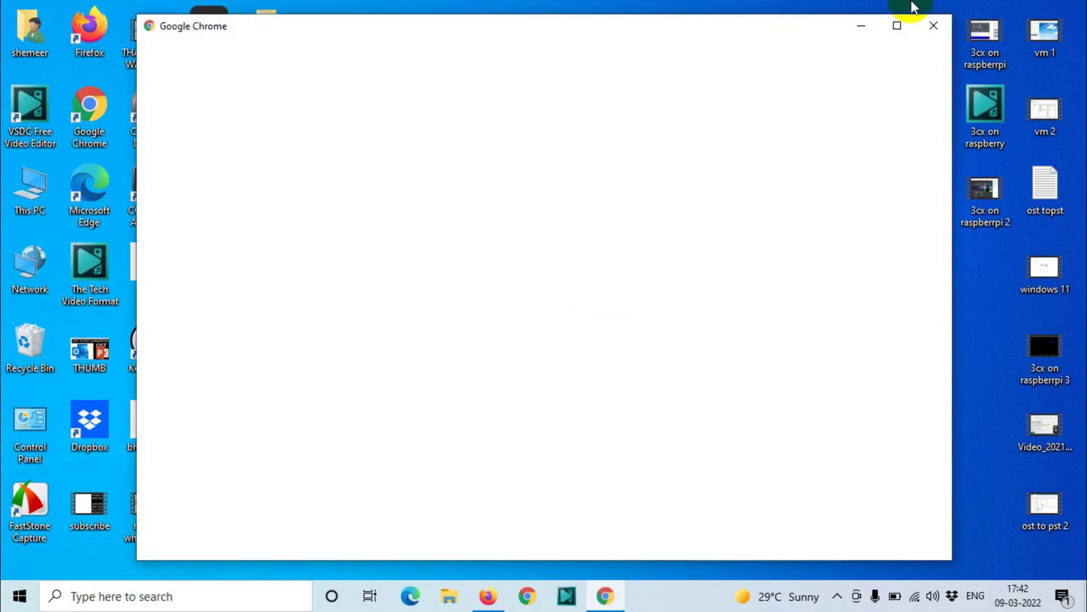
pyautogui.click(896, 24)
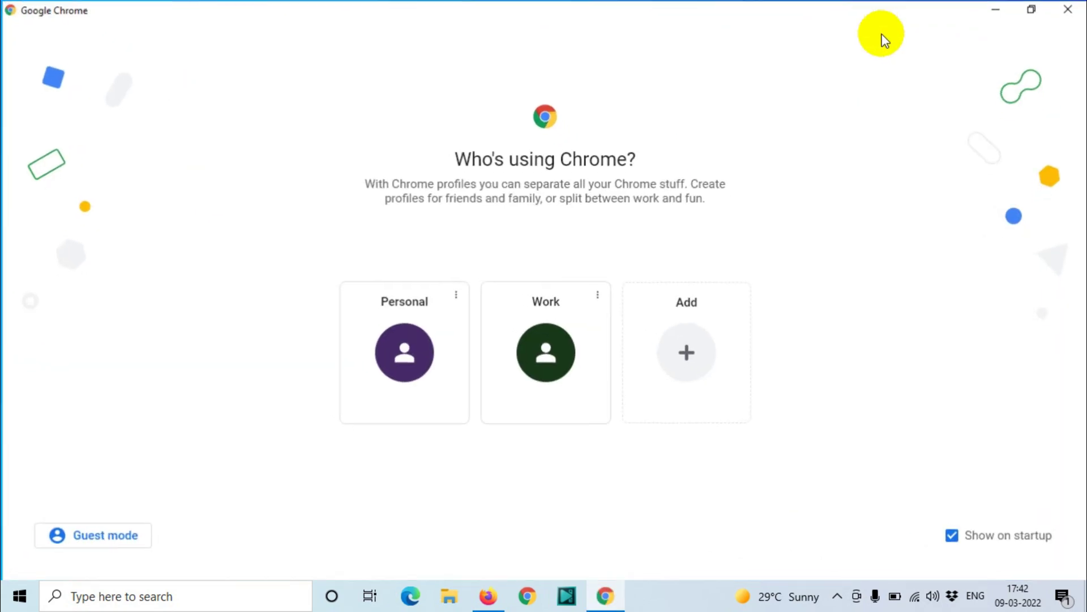
pyautogui.click(103, 537)
pyautogui.click(783, 19)
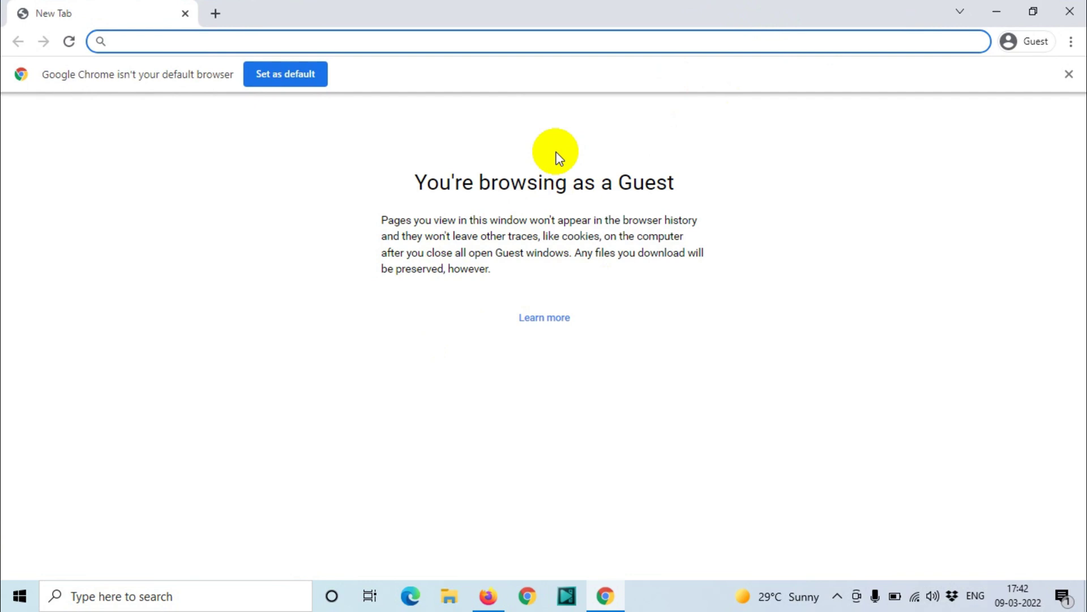
# - Close the Guest window and refresh the desktop showing Personal - Chrome and Work - Chrome
pyautogui.click(1070, 13)
pyautogui.rightClick(618, 163)
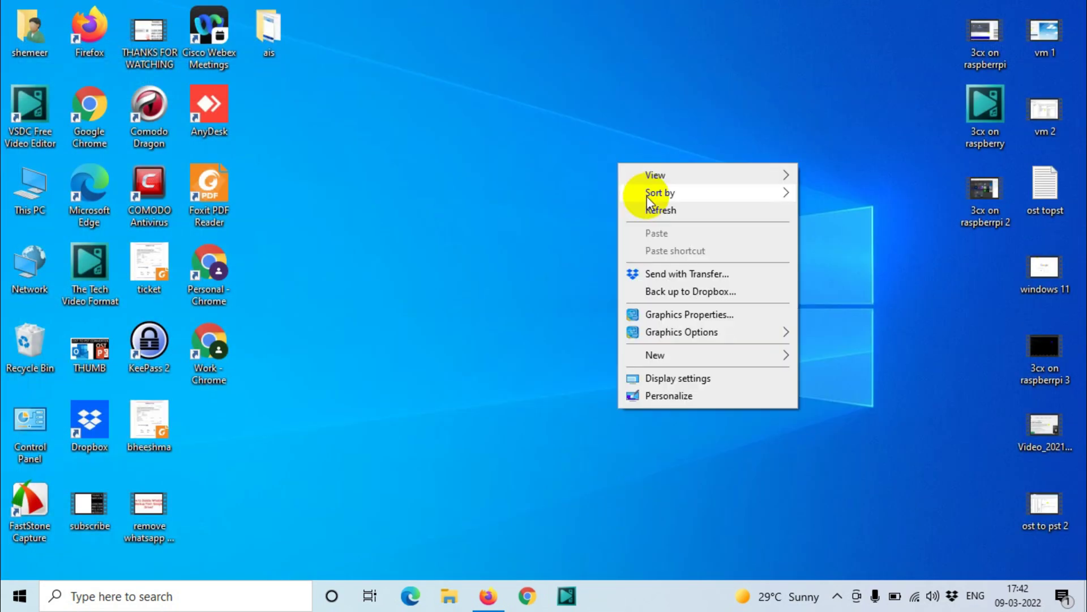
pyautogui.click(655, 208)
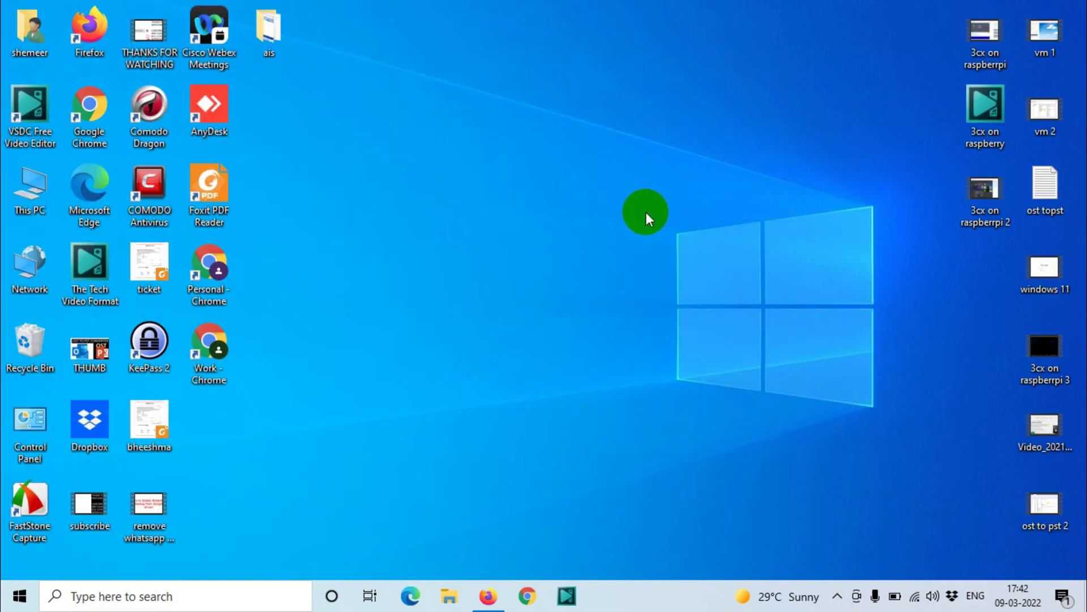